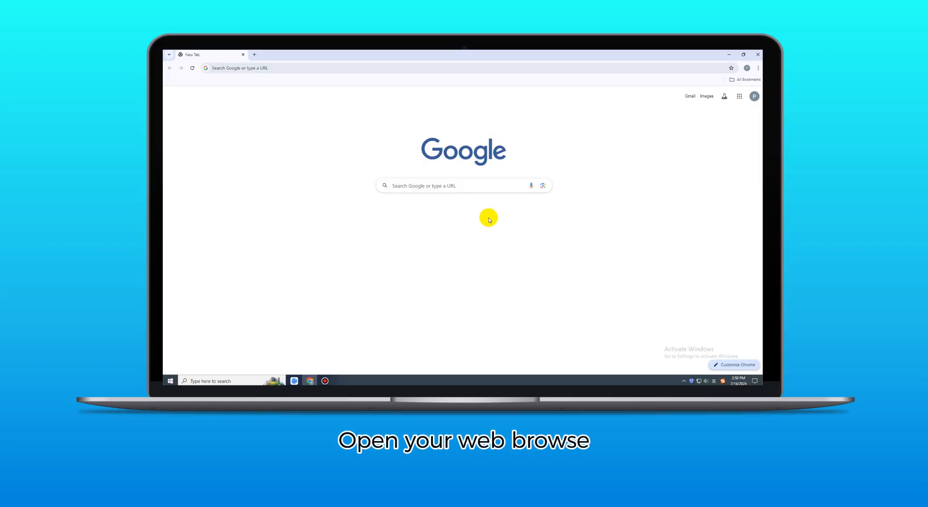
Search Google for 'carecampro pc' and open the CareCam Pro download site from the results.
left_click(448, 184)
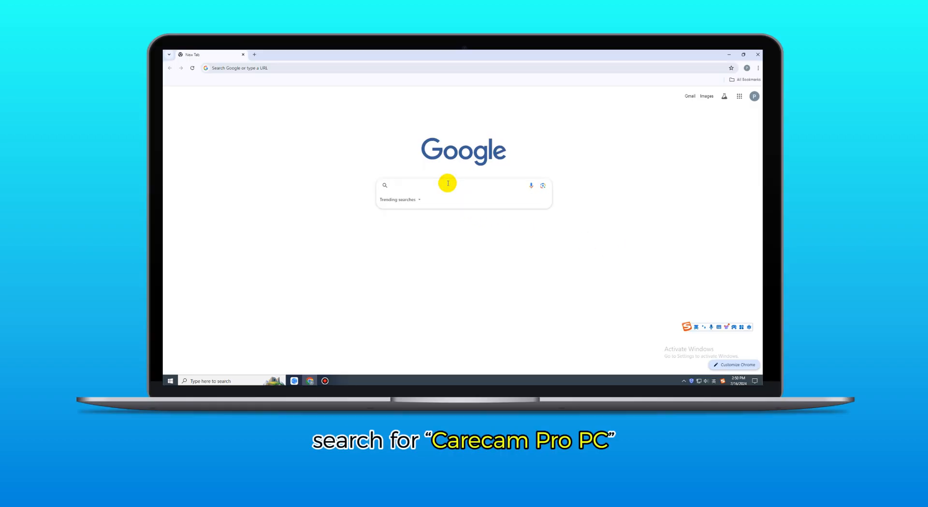
type("carecampro p")
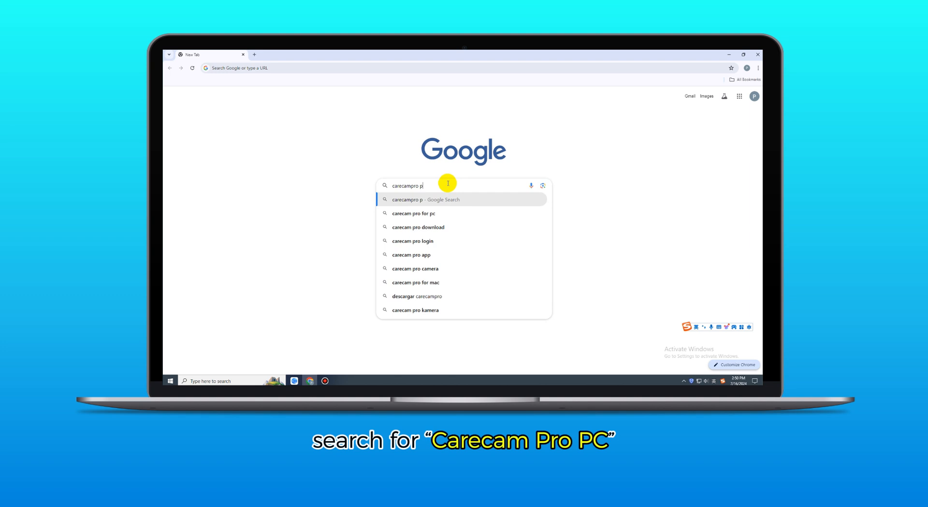
type("c")
key("Return")
scroll(435, 185, "down", 3)
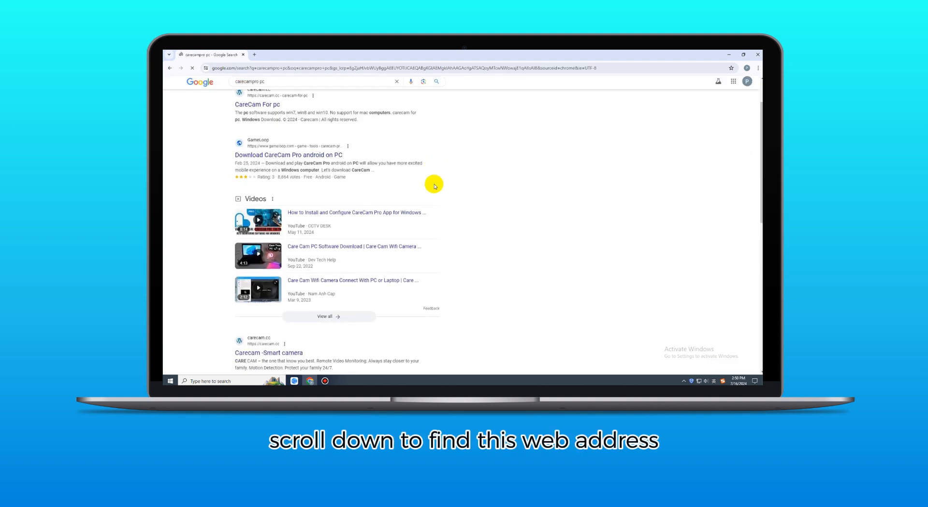
scroll(434, 186, "down", 2)
scroll(434, 185, "down", 1)
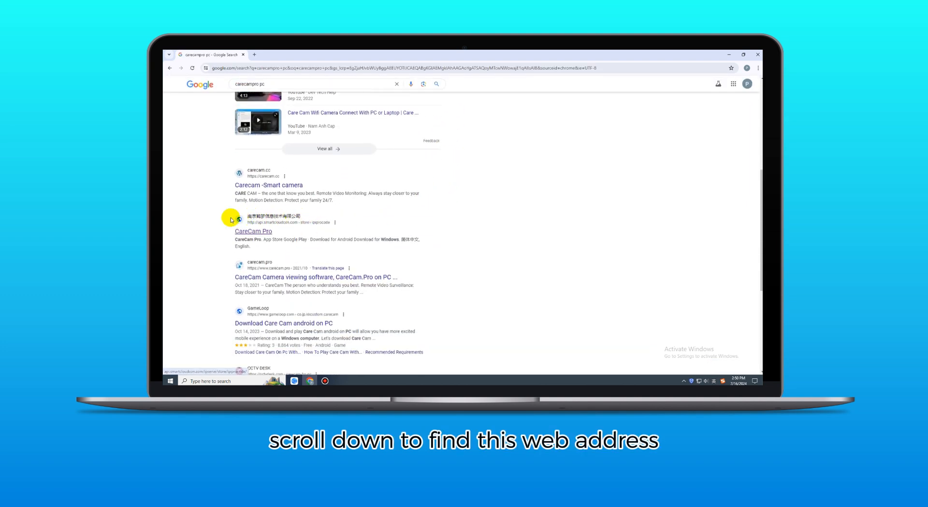
left_click(253, 231)
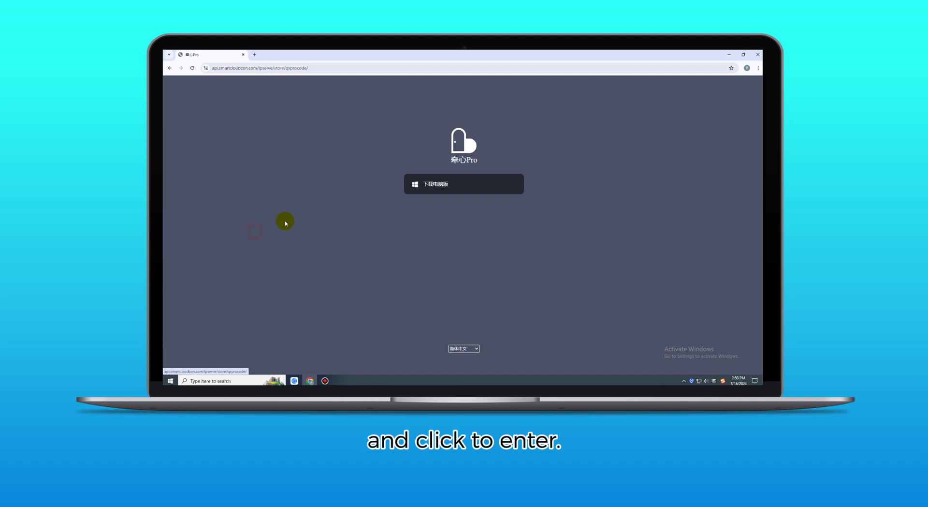
Switch the download page to English and download the Windows client package.
left_click(477, 349)
left_click(464, 361)
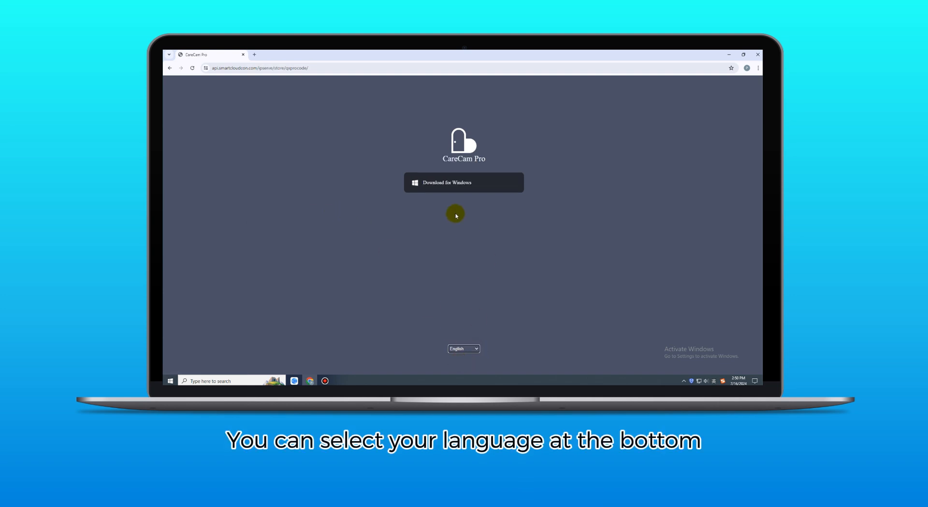
left_click(449, 185)
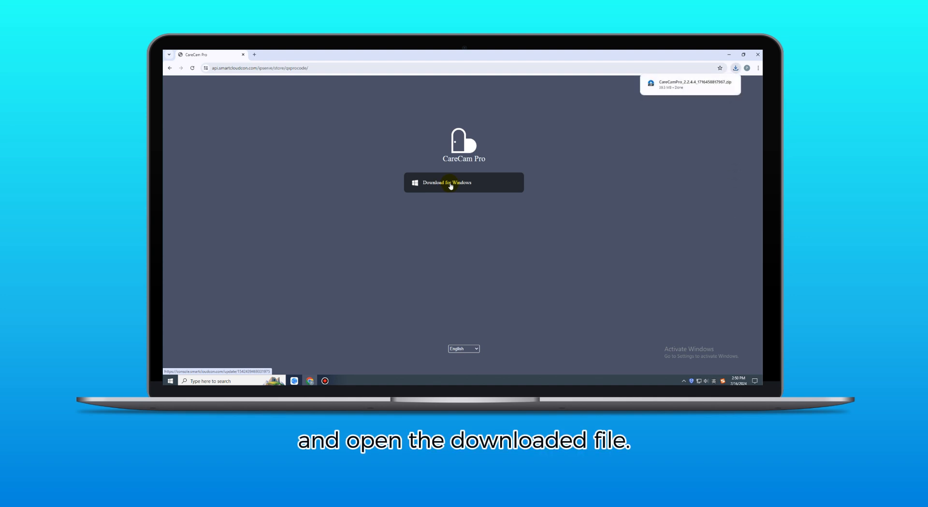
left_click(703, 85)
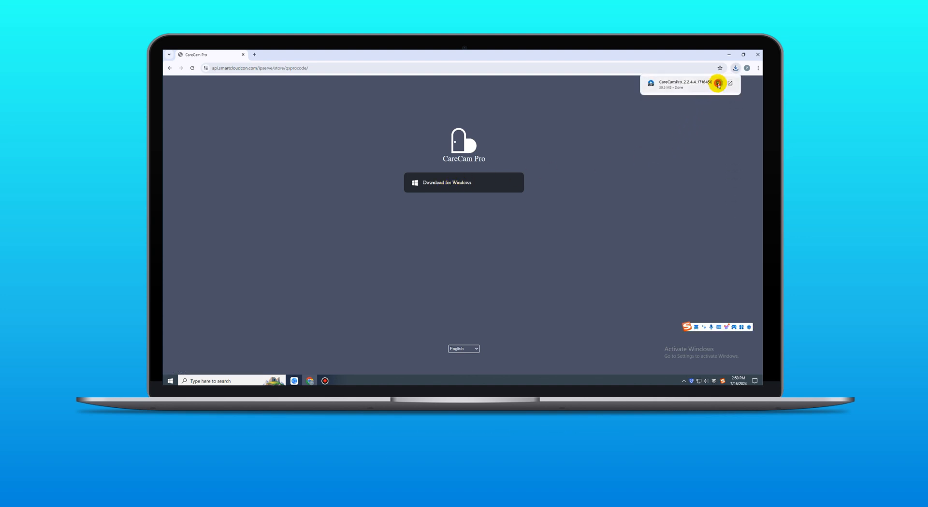
Extract the downloaded zip, browse into CareCamPro_2.2.4.4 and launch CareCamProSetup.exe.
right_click(464, 187)
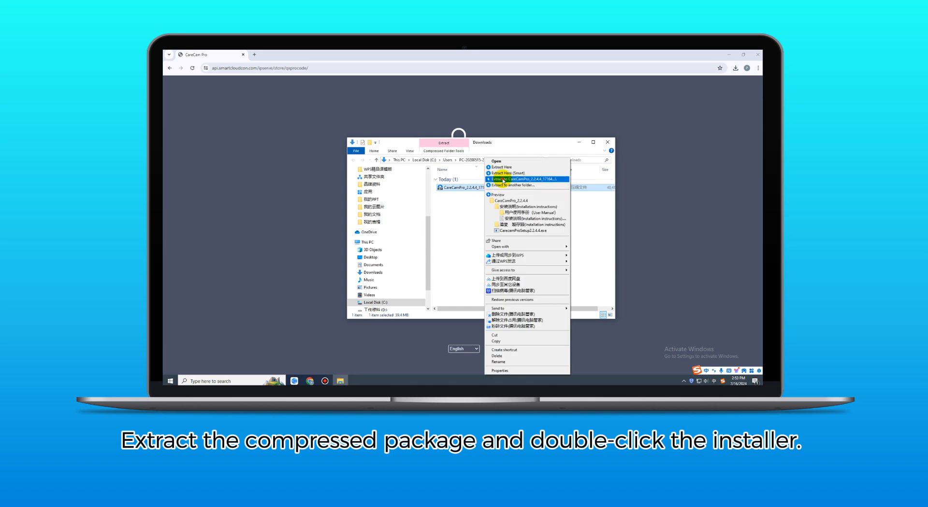
left_click(500, 180)
double_click(471, 194)
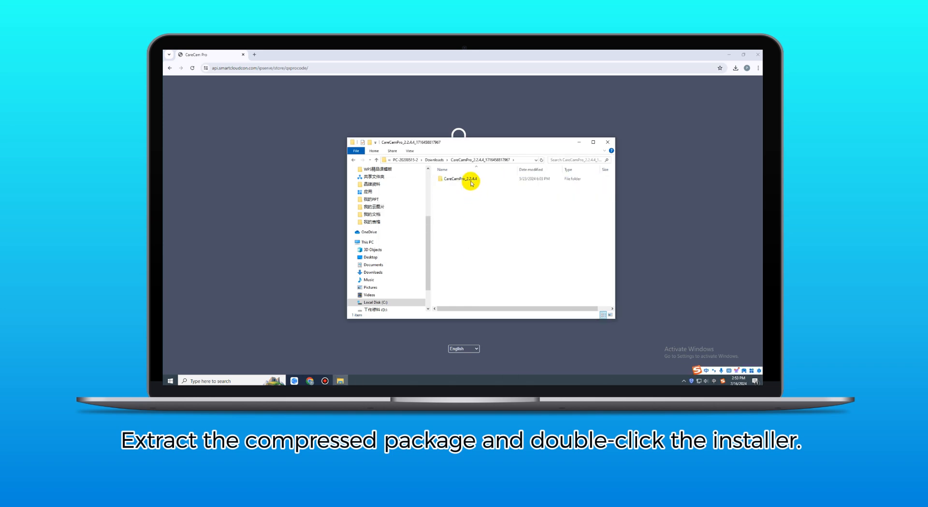
double_click(468, 180)
left_click(460, 192)
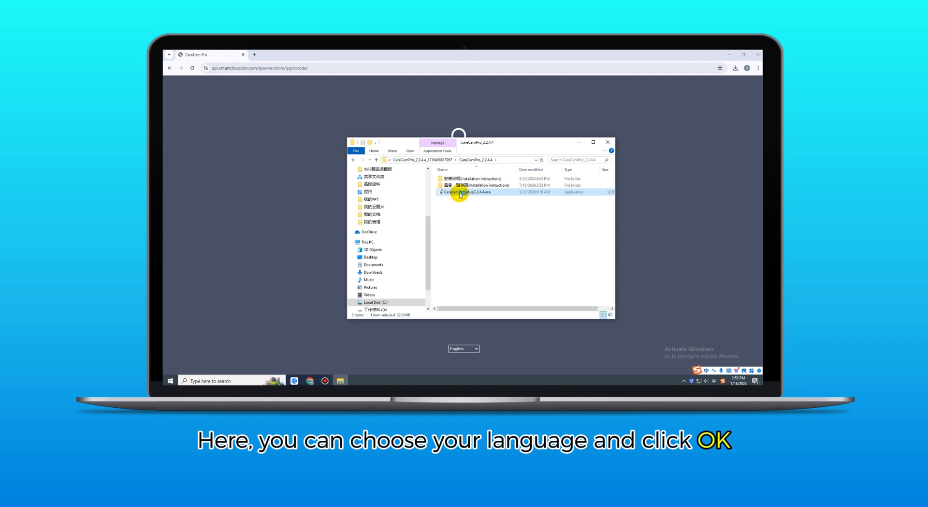
double_click(460, 194)
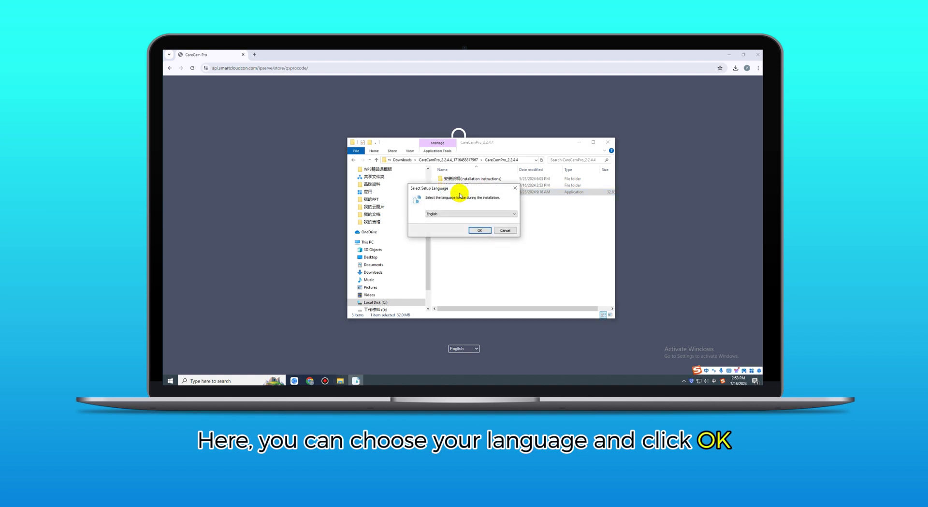
Install CareCam Pro in English with a desktop shortcut and finish the wizard to launch it.
left_click(479, 231)
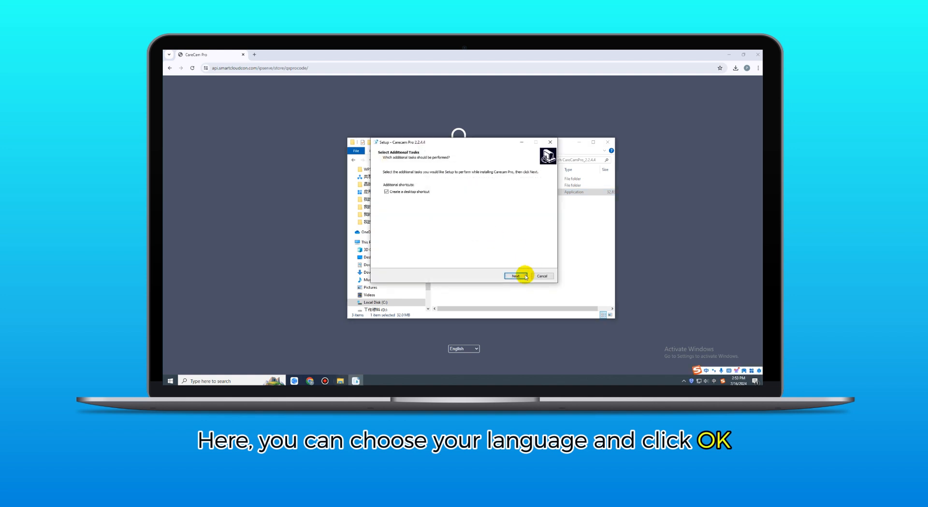
left_click(518, 275)
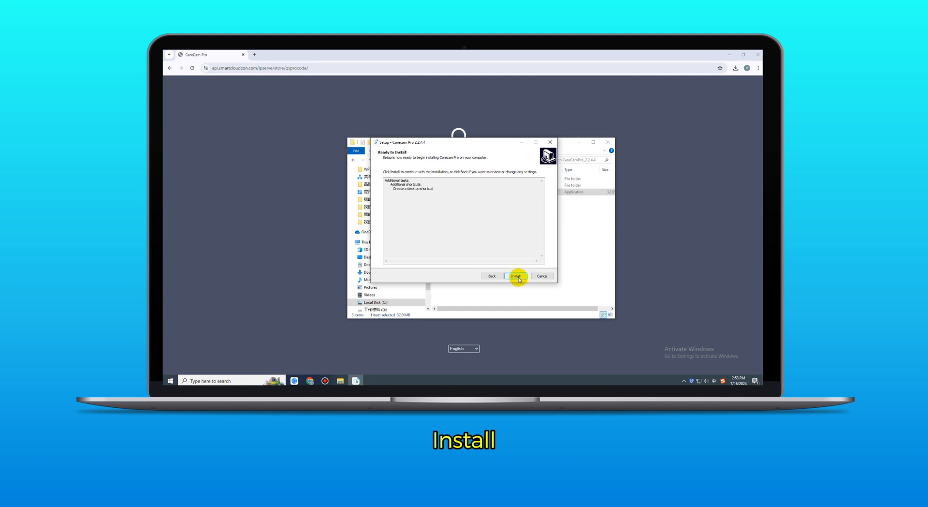
left_click(517, 276)
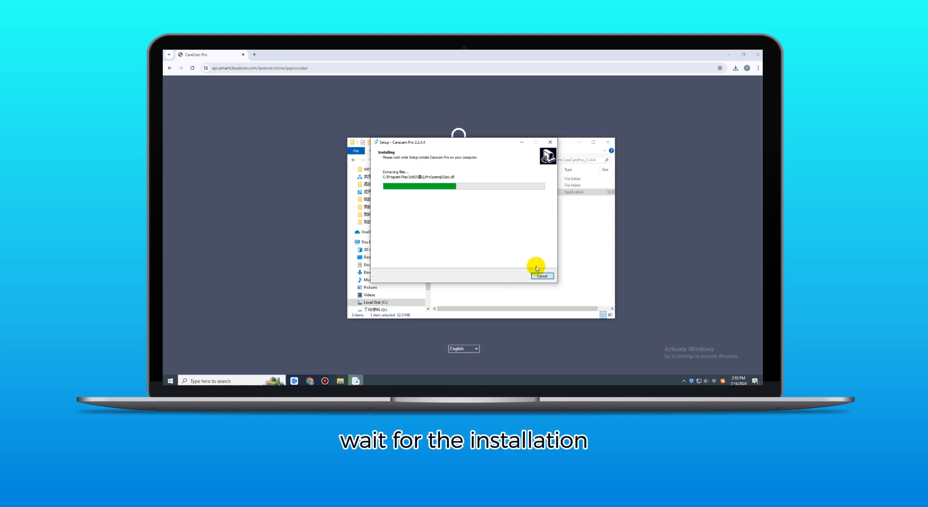
left_click(516, 276)
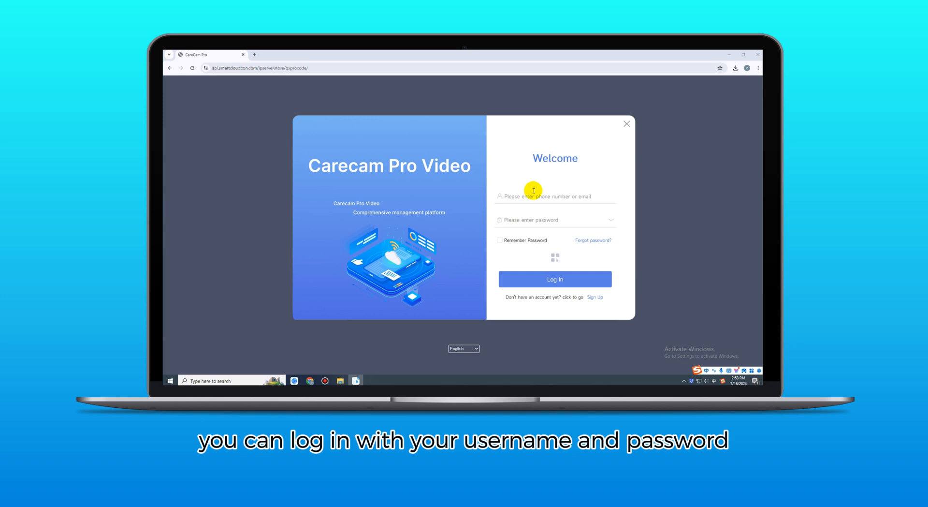
Switch the Welcome login screen to QR code sign-in.
left_click(556, 259)
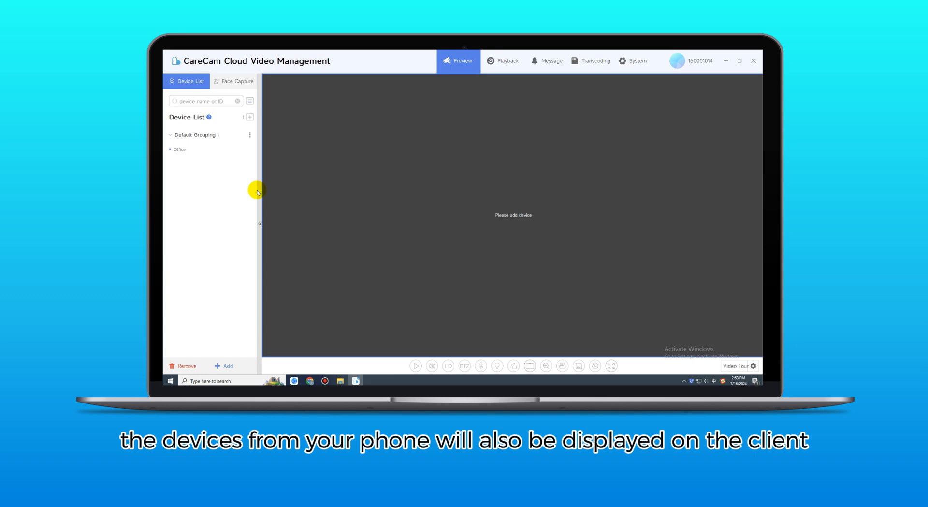
Drag the Office device from the Device List onto the preview canvas to play its live feed.
left_click_drag(190, 150, 537, 219)
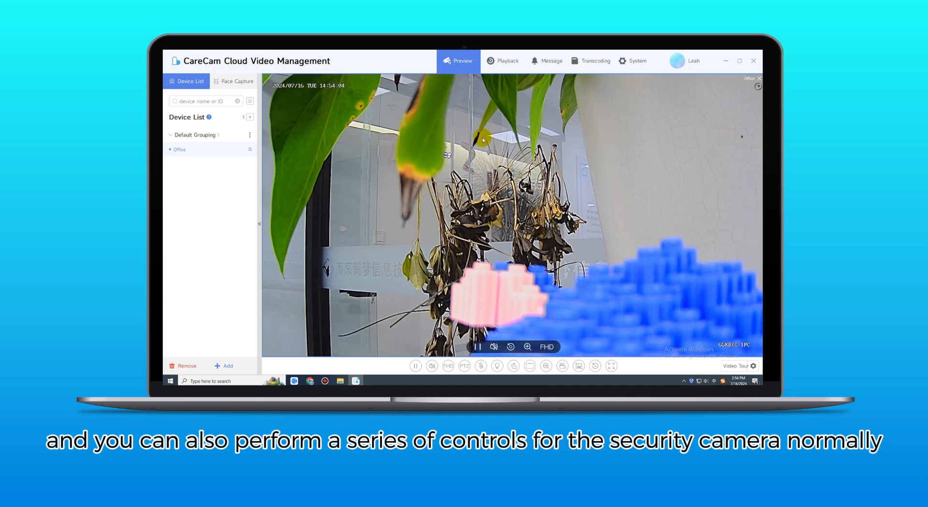
Visit Playback and alarm Messages, then return to the live Office preview with PTZ controls shown.
left_click(504, 61)
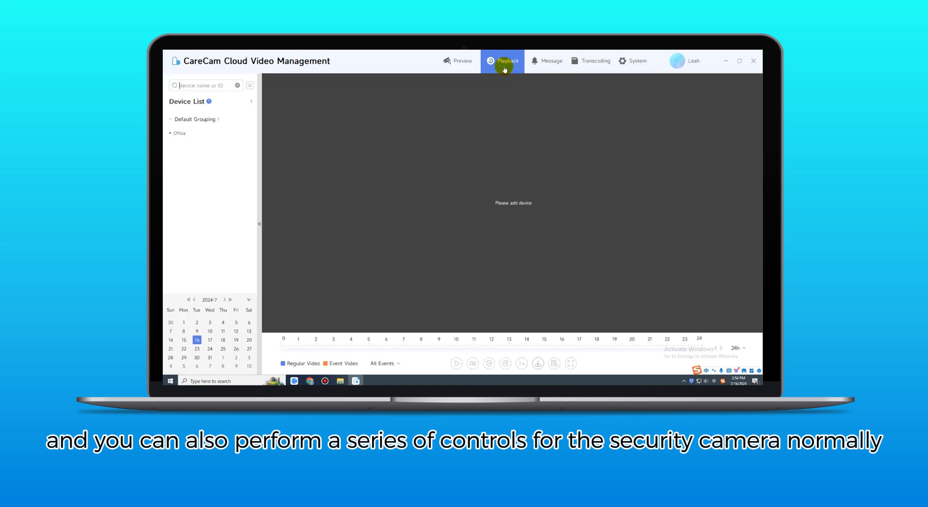
left_click(545, 61)
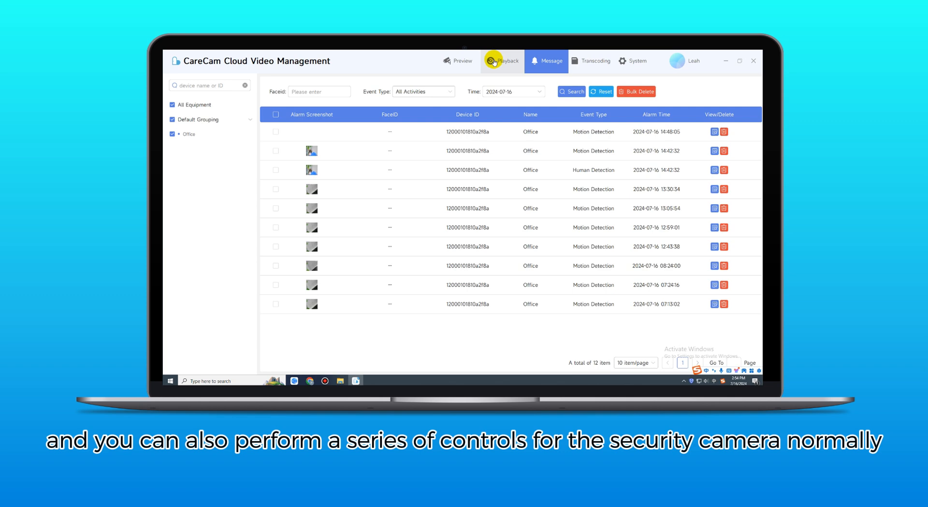
left_click(458, 61)
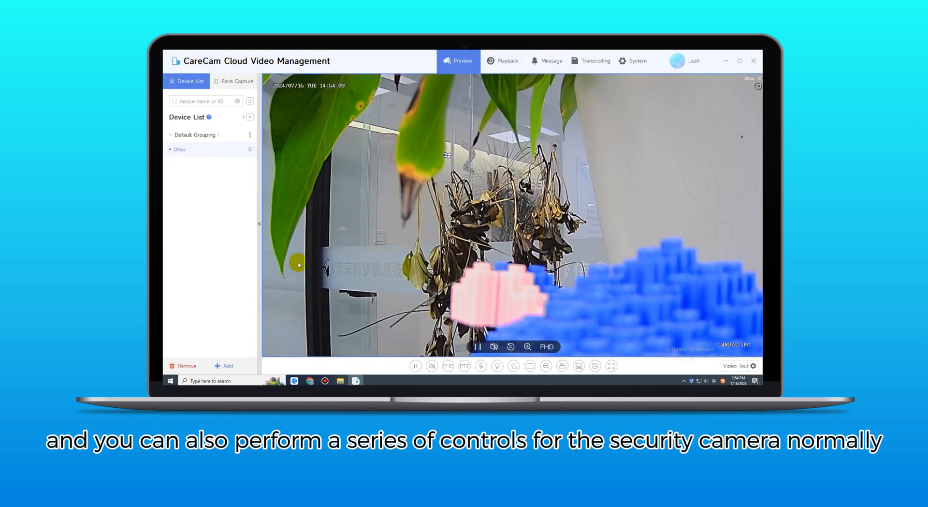
left_click(463, 367)
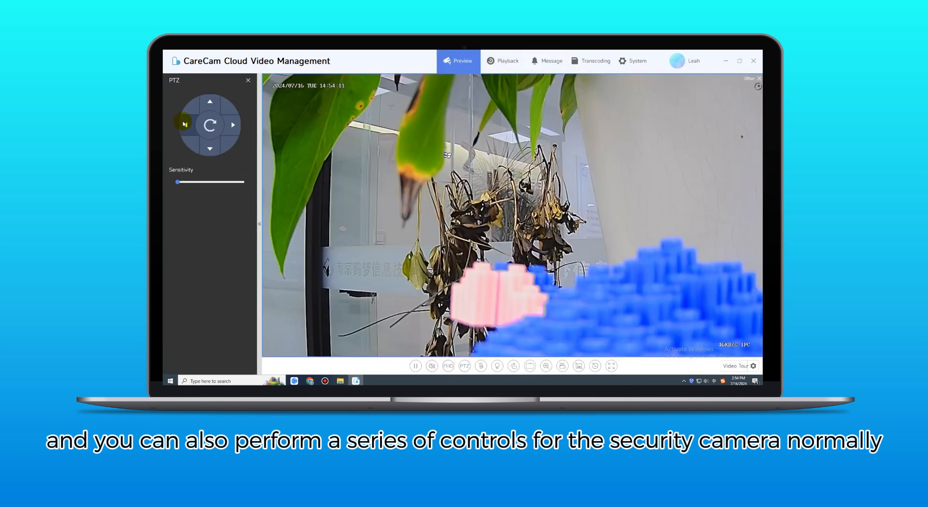